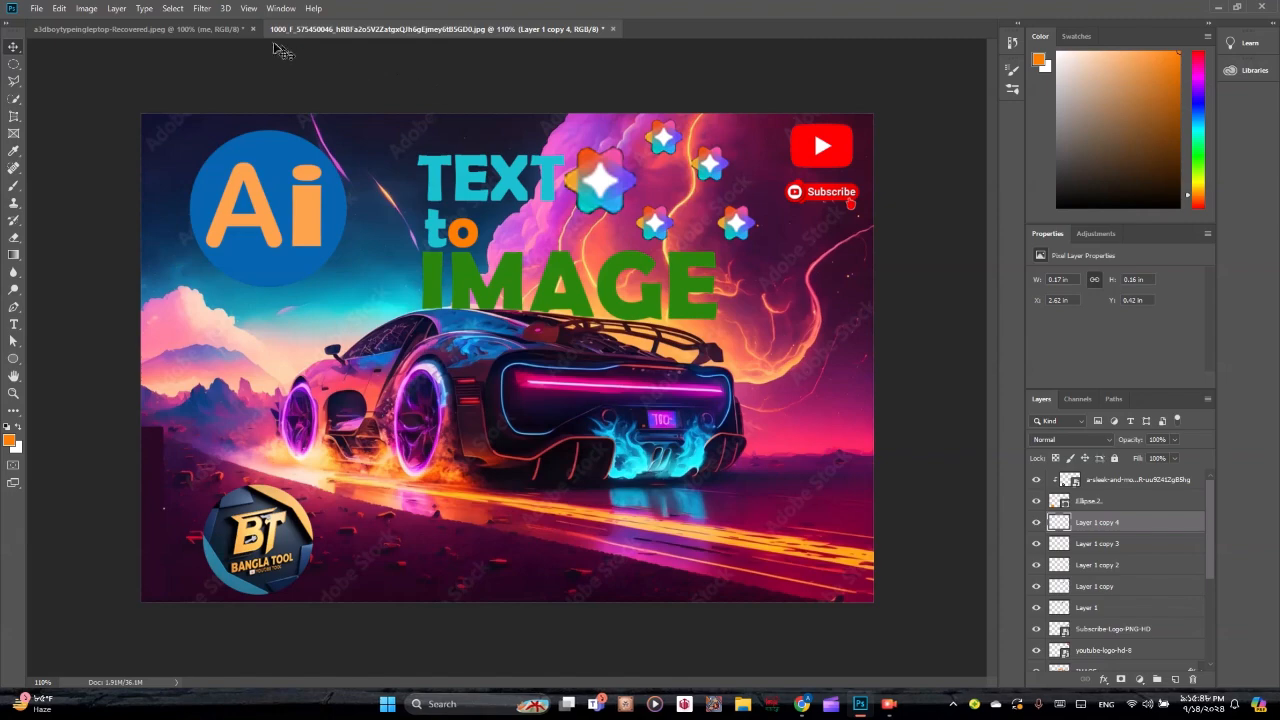
- Detach the neon car artwork document into its own floating window and maximize that window
left_click_drag(338, 30, 354, 6)
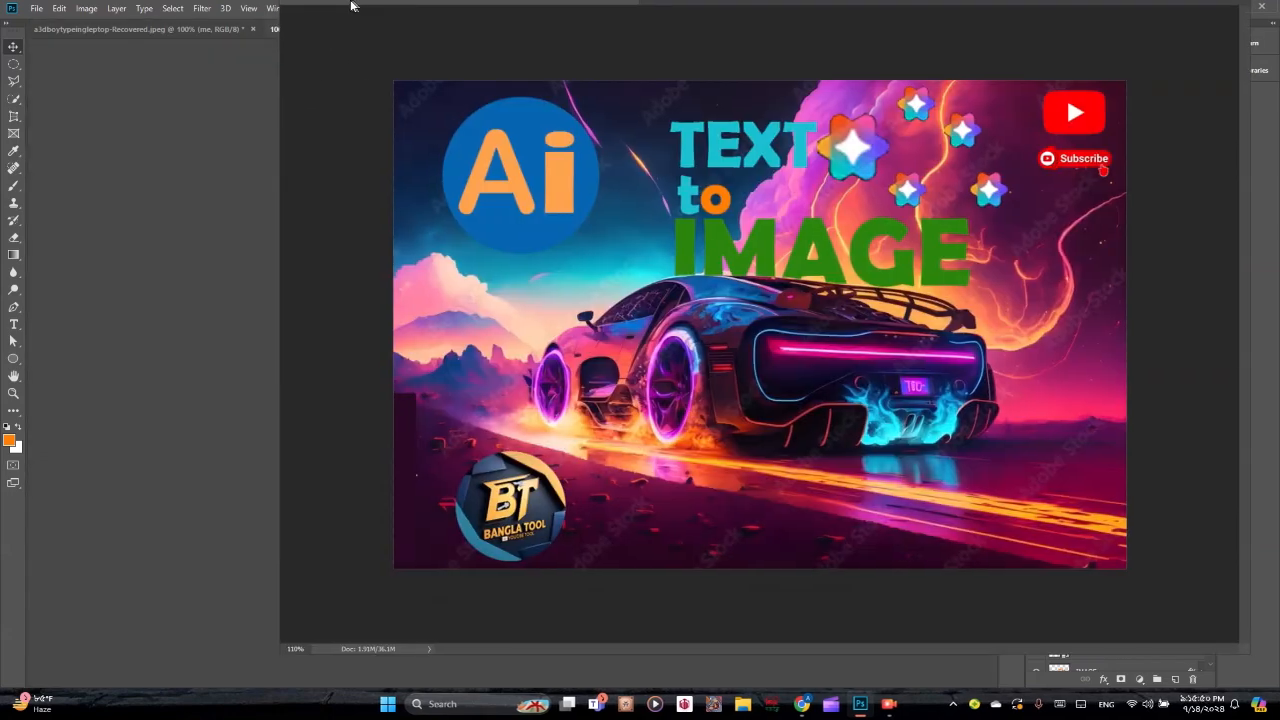
double_click(354, 6)
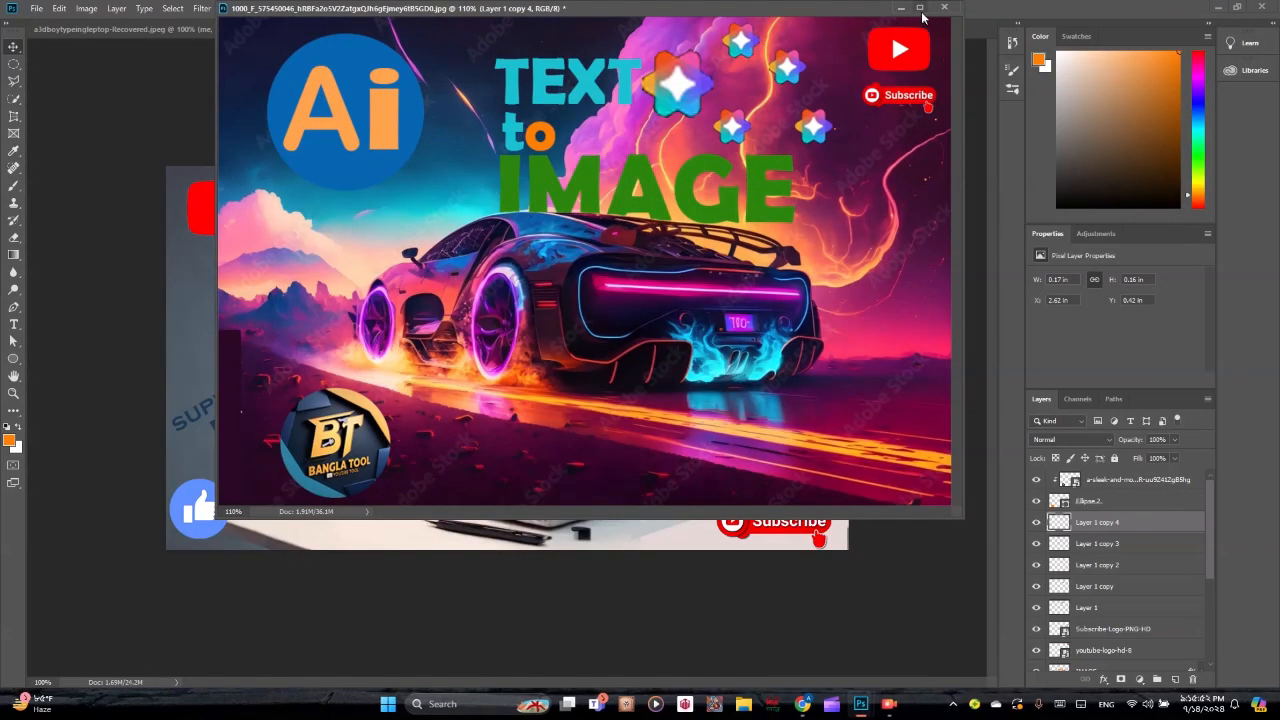
left_click(919, 7)
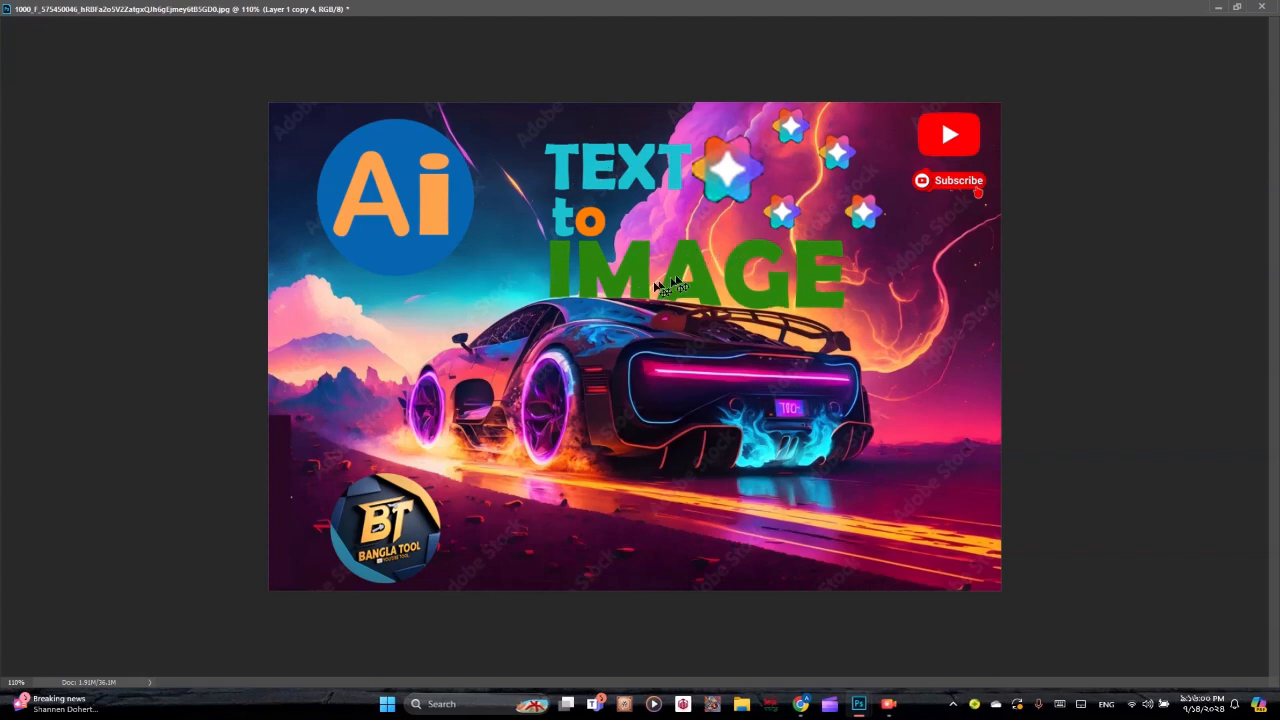
left_click(888, 703)
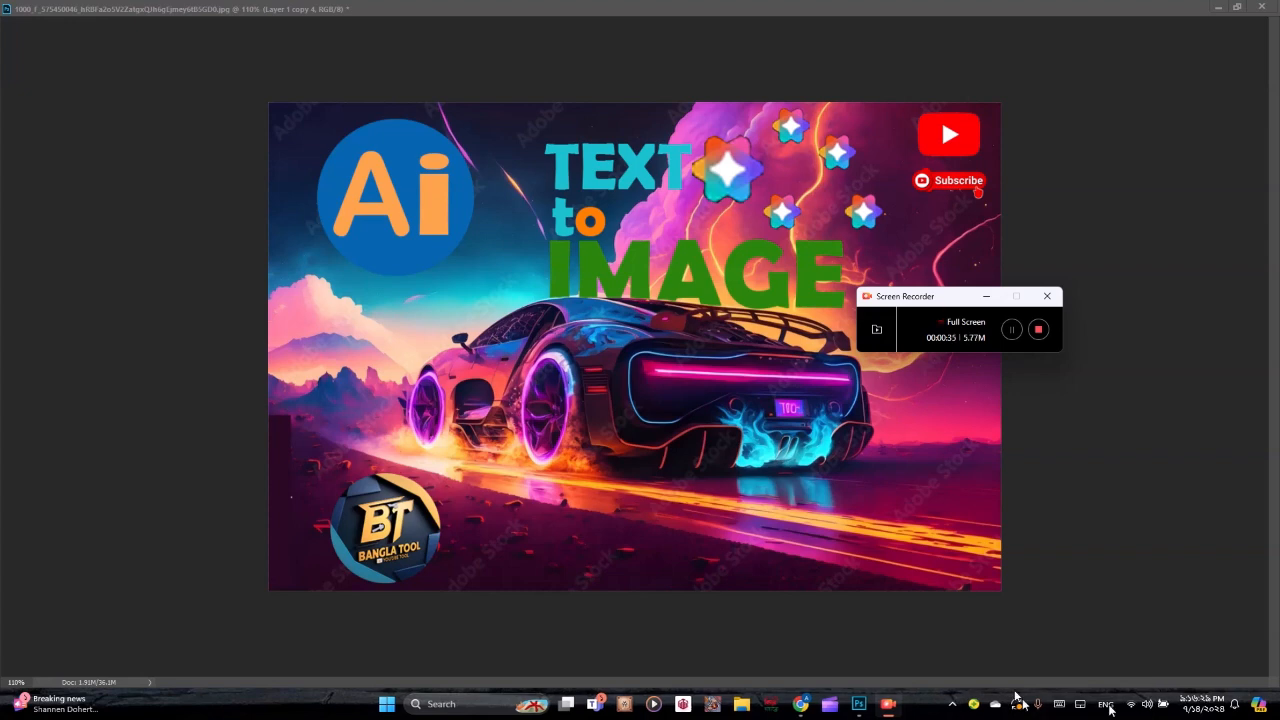
left_click(986, 296)
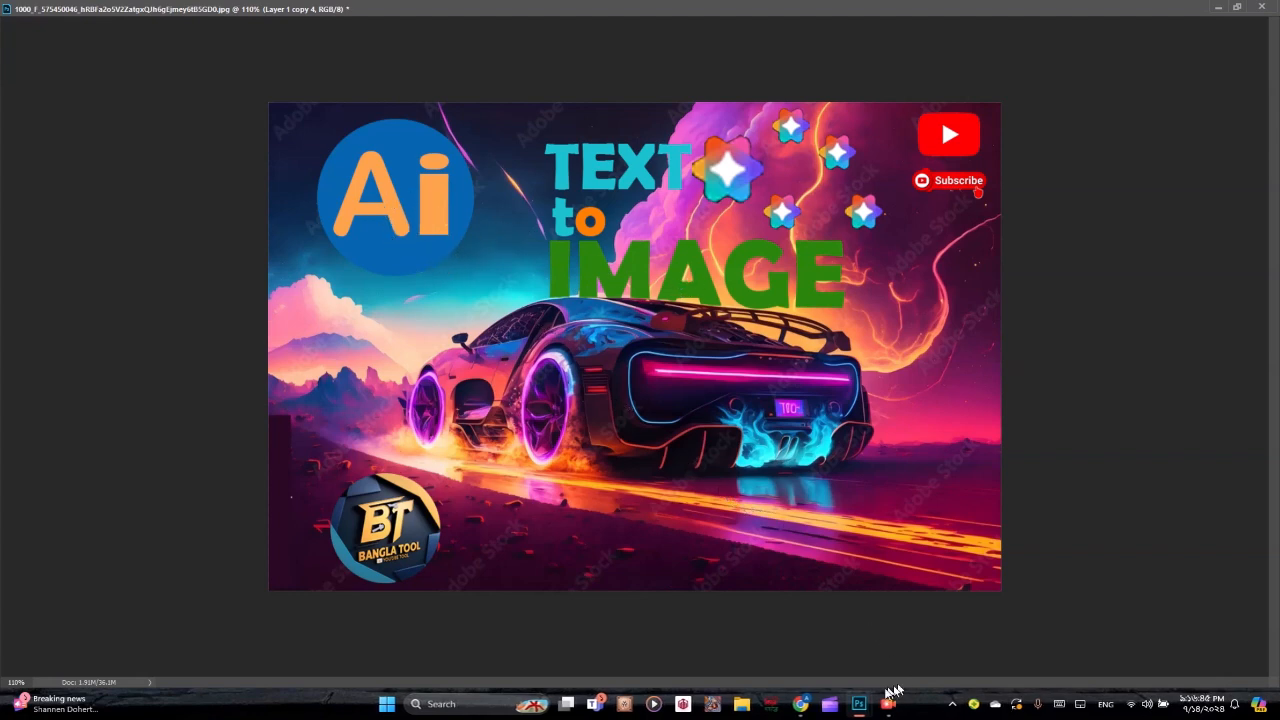
- Switch to the Chrome window with the picfinder Google search and open the PicFinder.AI website from the results
mouse_move(801, 704)
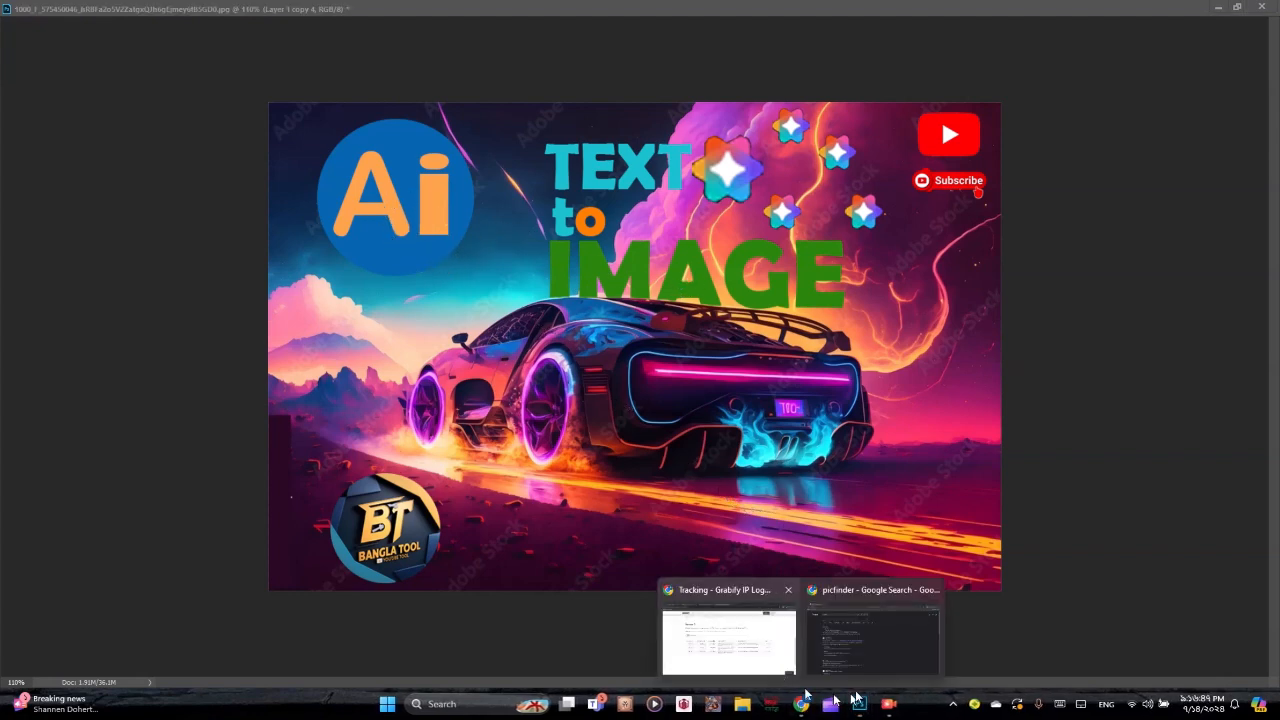
left_click(867, 655)
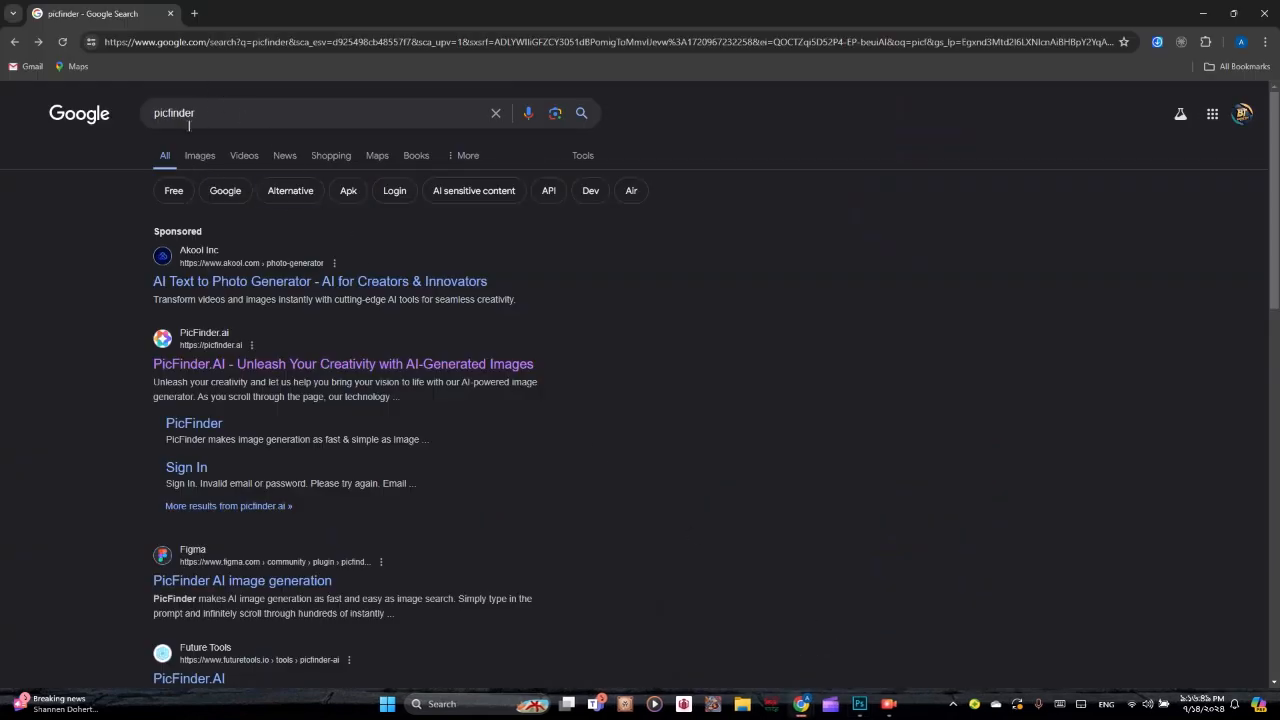
left_click_drag(193, 112, 148, 113)
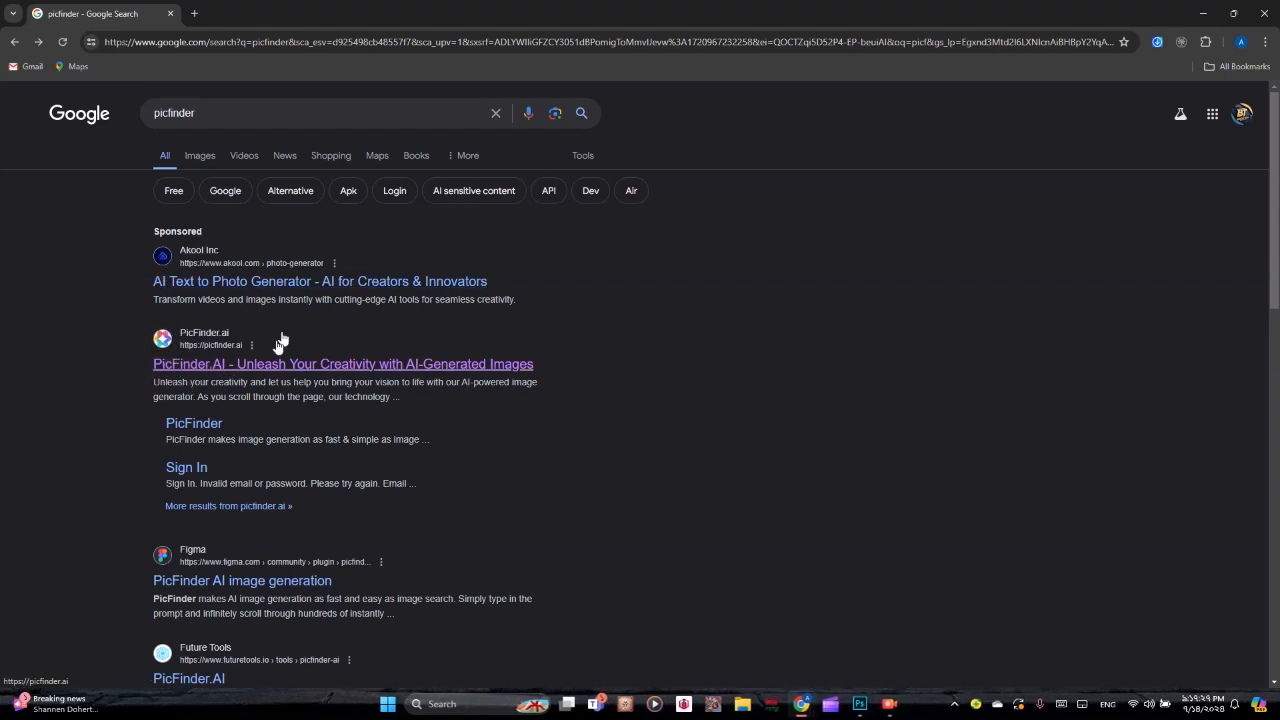
left_click(199, 362)
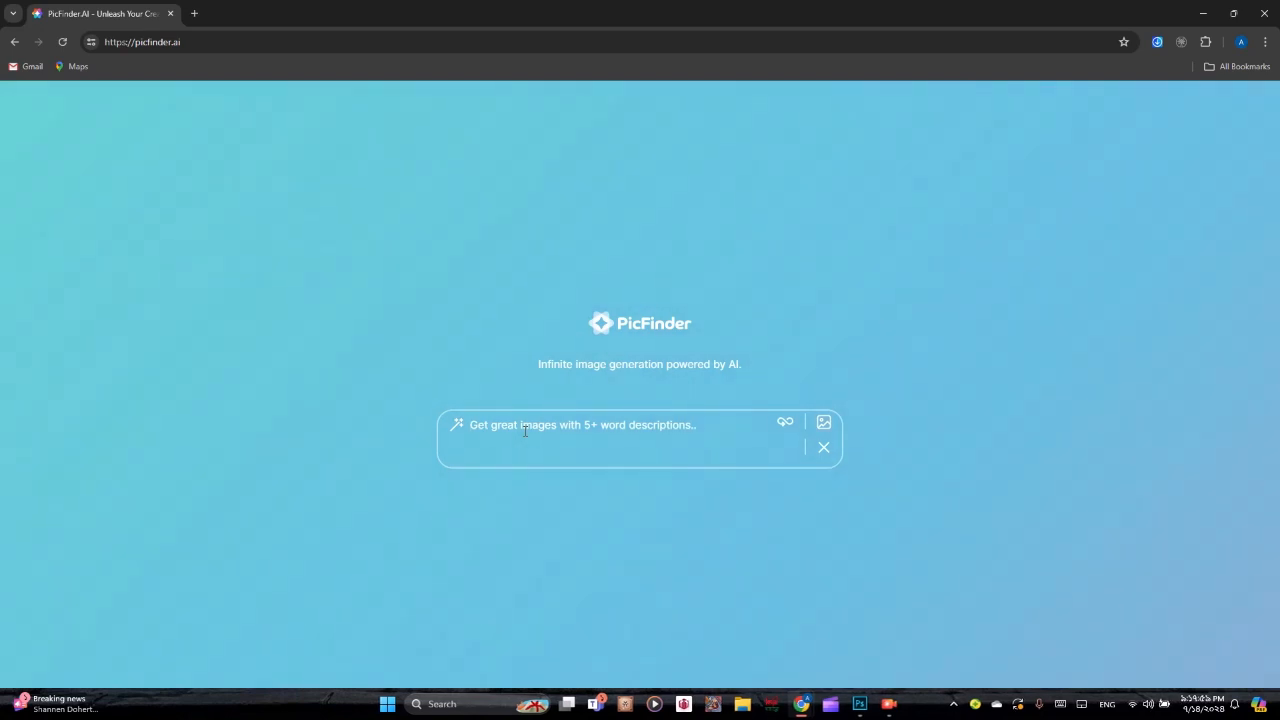
- Generate AI images in PicFinder from the prompt "a dog"
type("a dog")
key("Return")
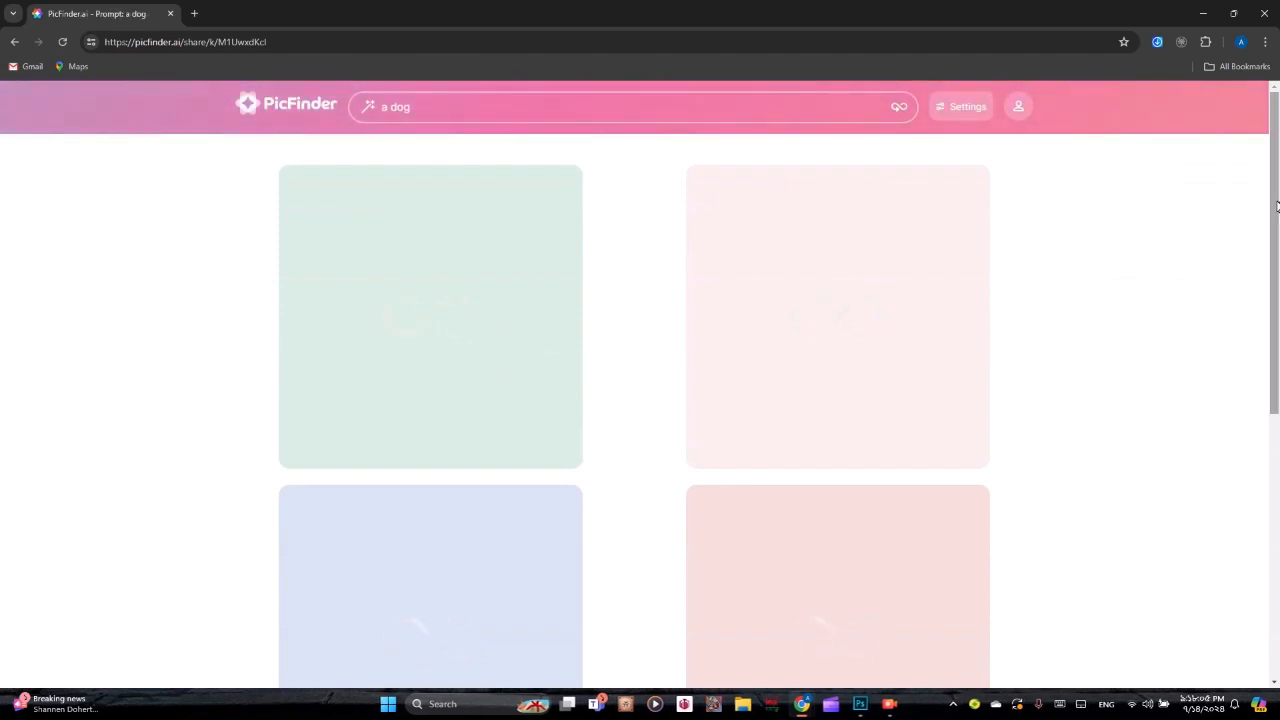
- Look through the images generated for the dog prompt
scroll(1277, 206, "down", 3)
scroll(1270, 160, "up", 3)
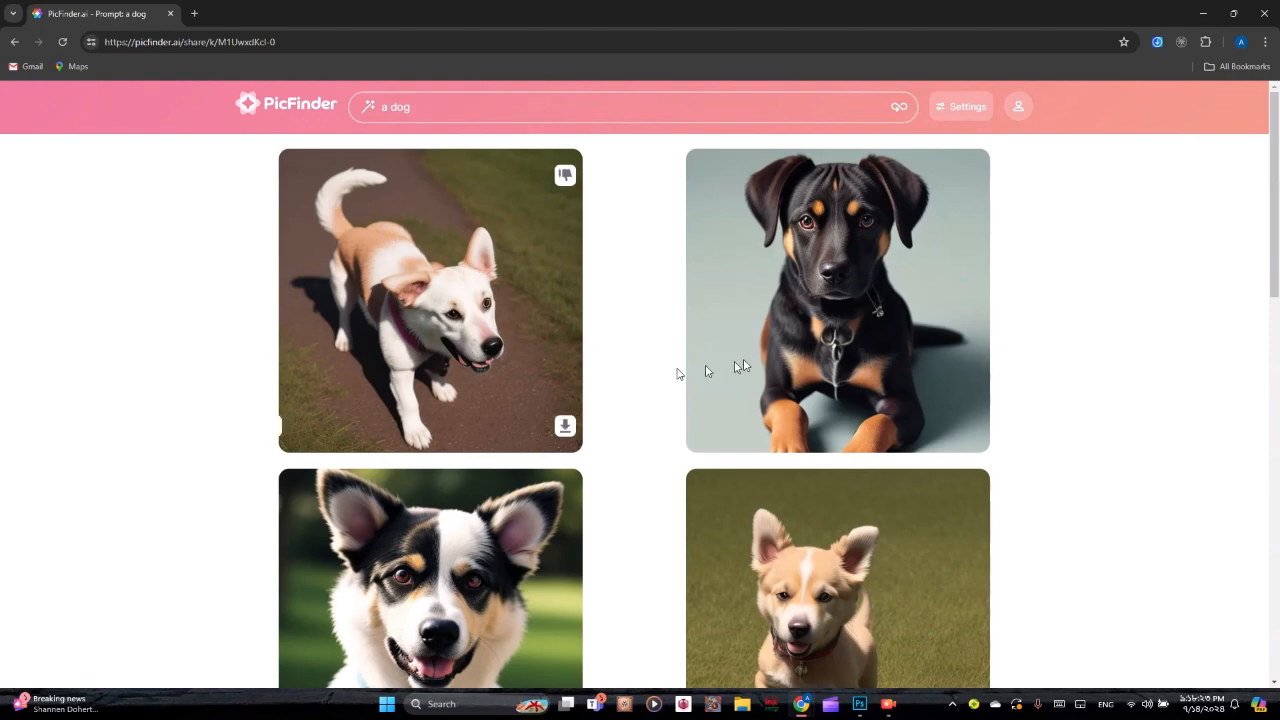
scroll(823, 314, "down", 1)
scroll(823, 314, "down", 5)
scroll(826, 309, "up", 3)
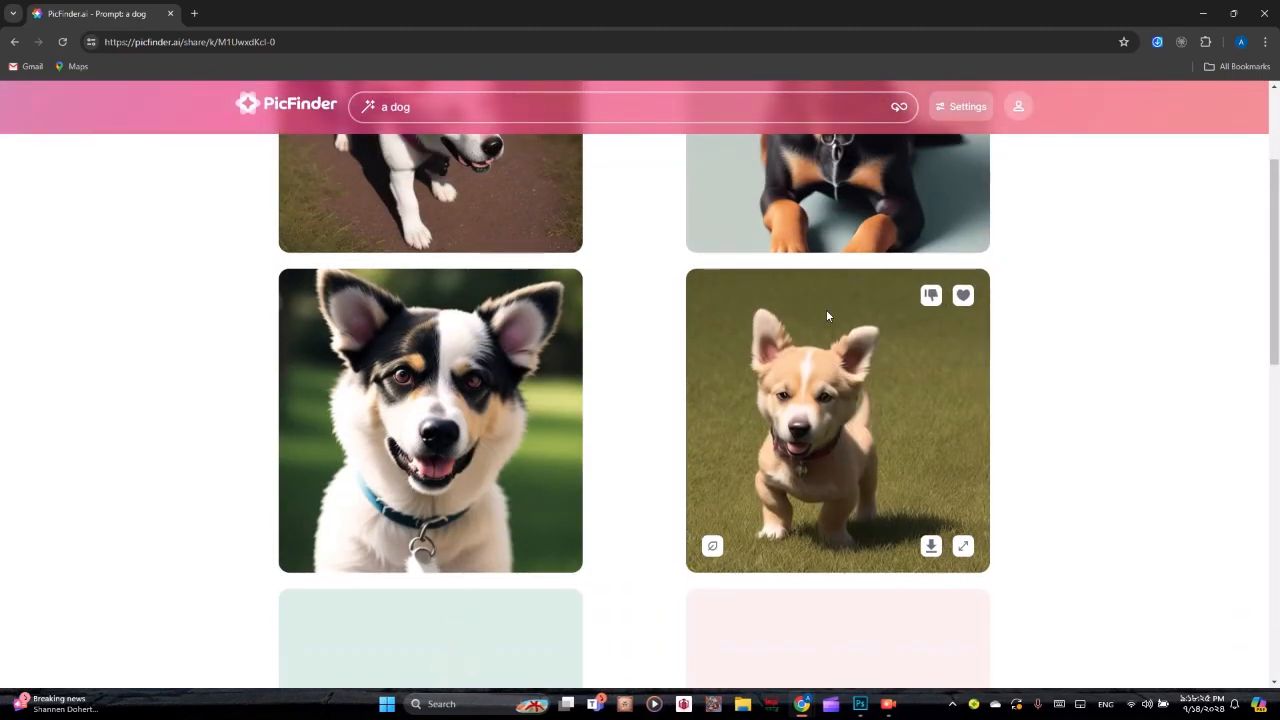
scroll(691, 309, "down", 9)
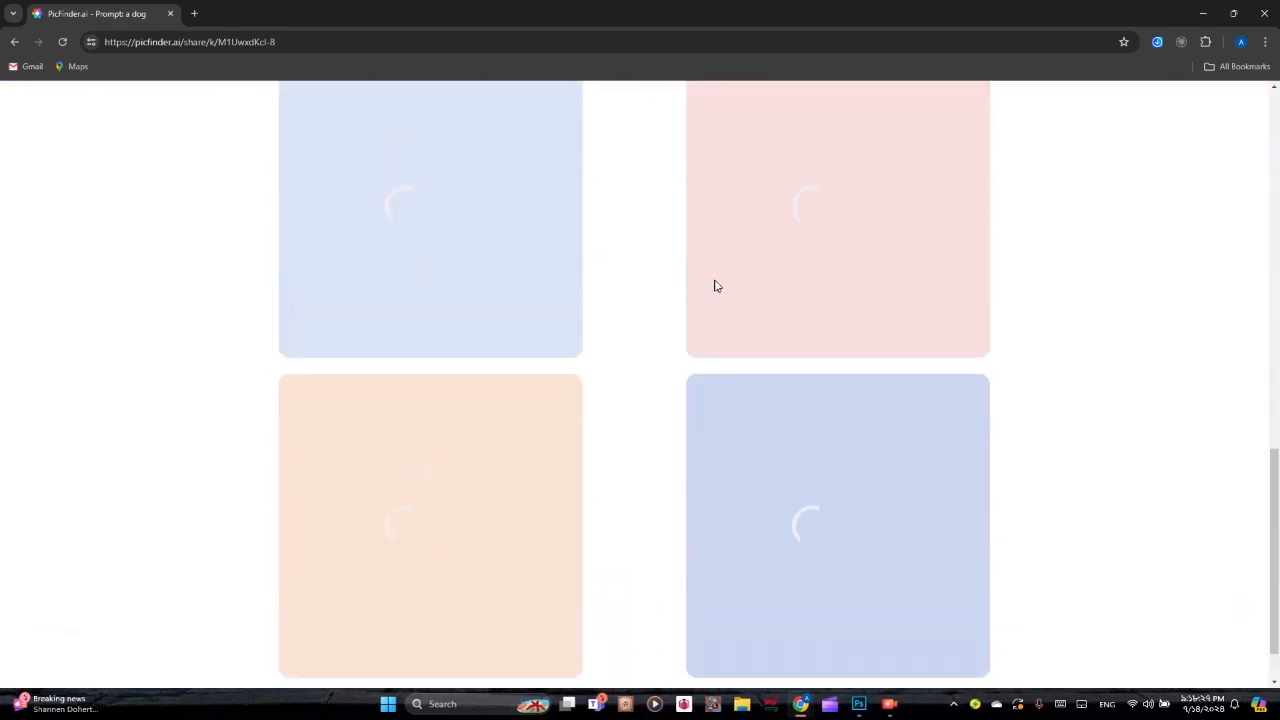
scroll(714, 283, "up", 6)
scroll(714, 285, "up", 4)
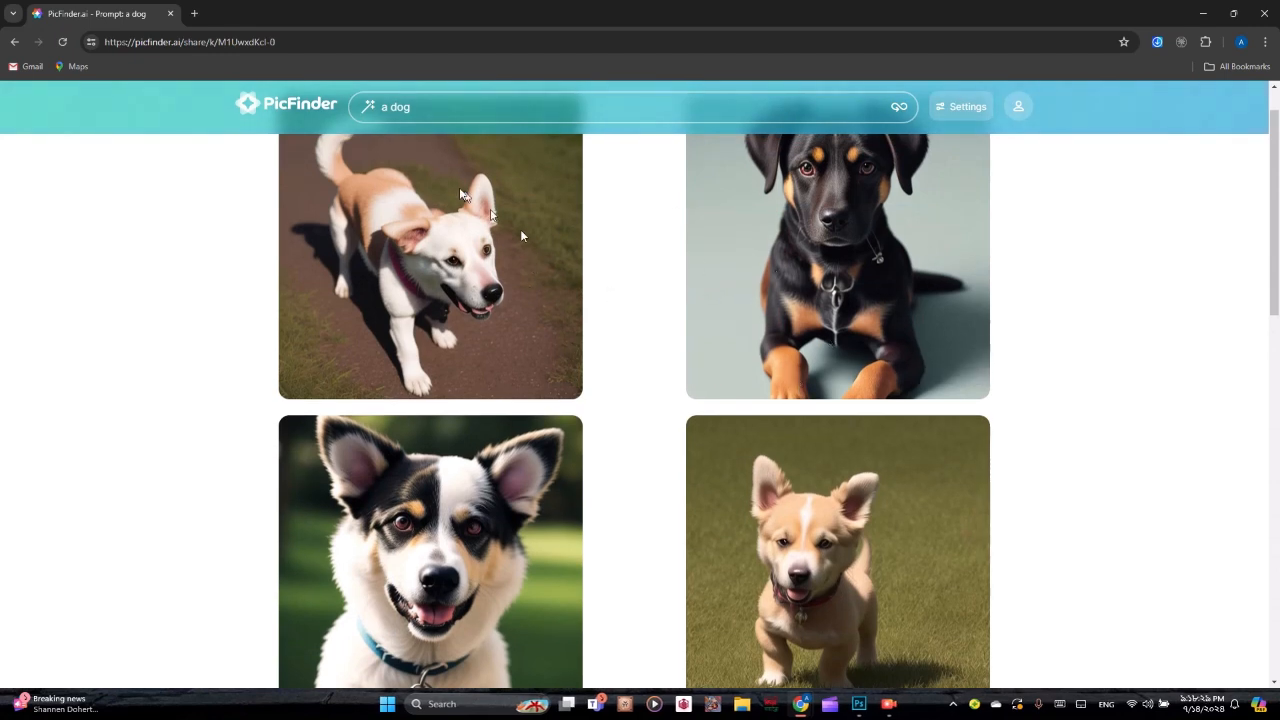
- Replace the prompt with "a dog eating pizza with a cat" and generate new images
left_click(437, 110)
left_click_drag(395, 110, 376, 114)
key("BackSpace")
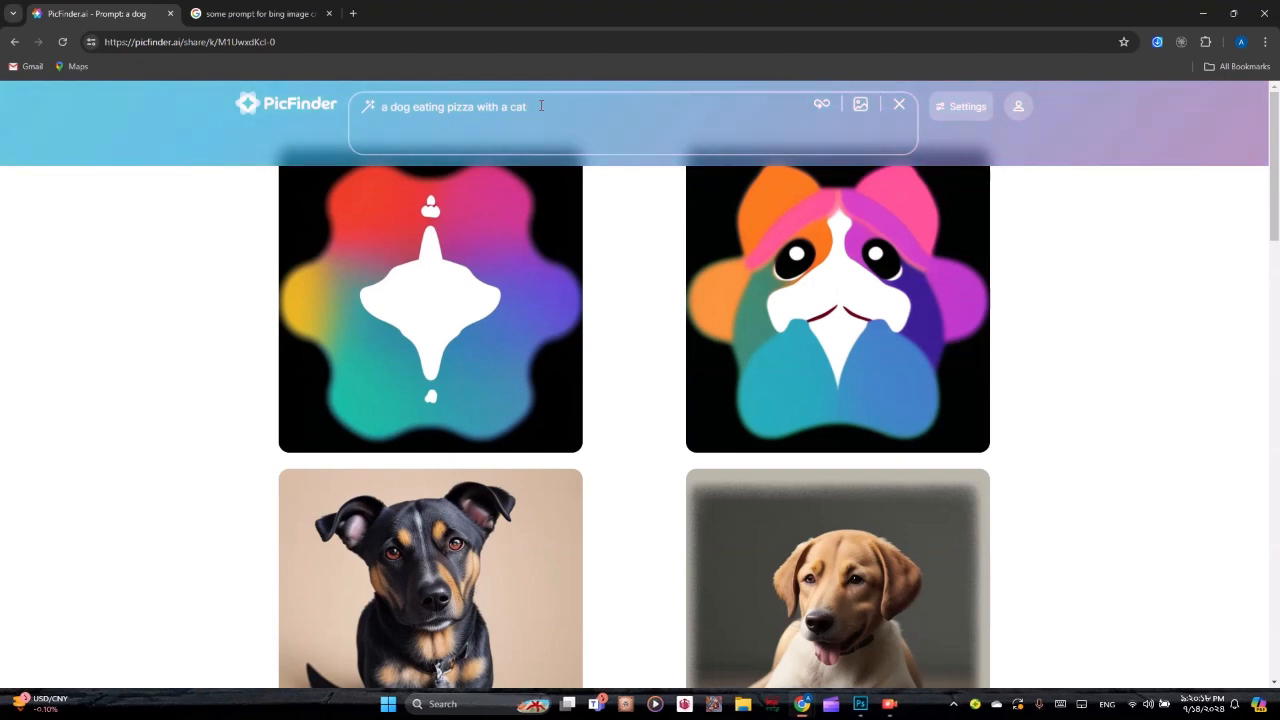
key("Return")
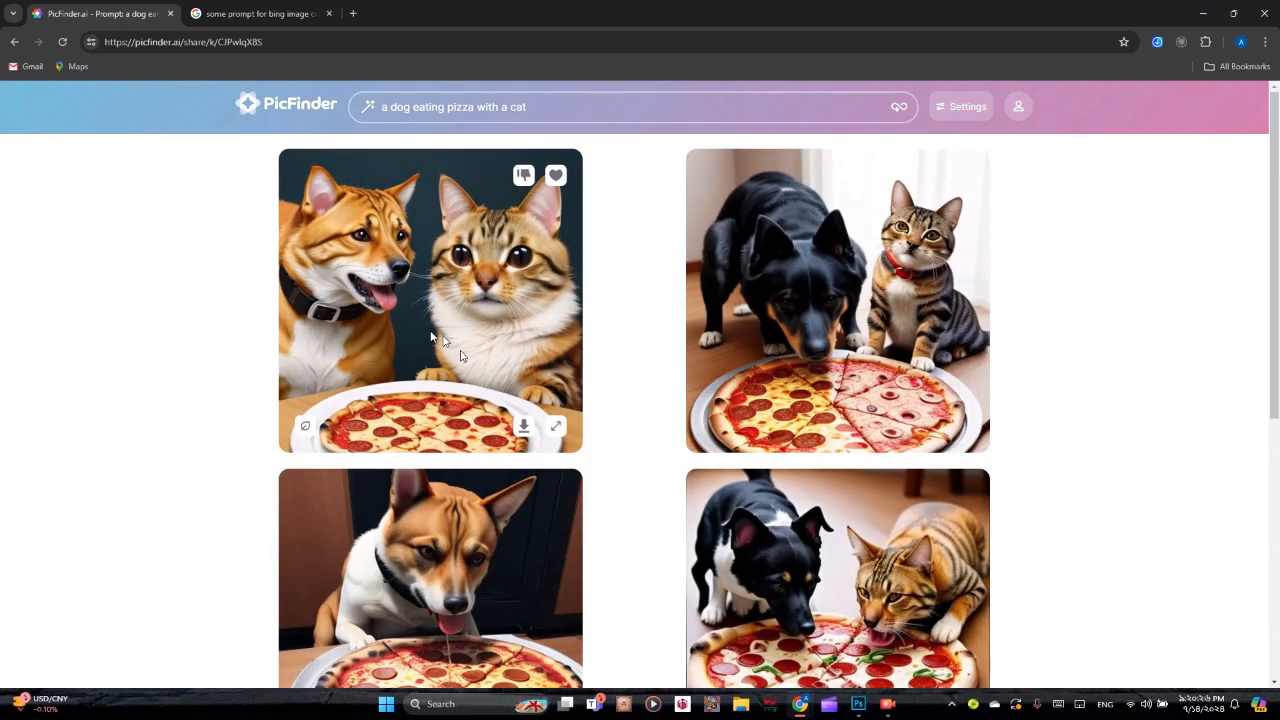
- Examine the generated pictures of a dog eating pizza with a cat, checking how well they match the prompt
scroll(774, 356, "down", 10)
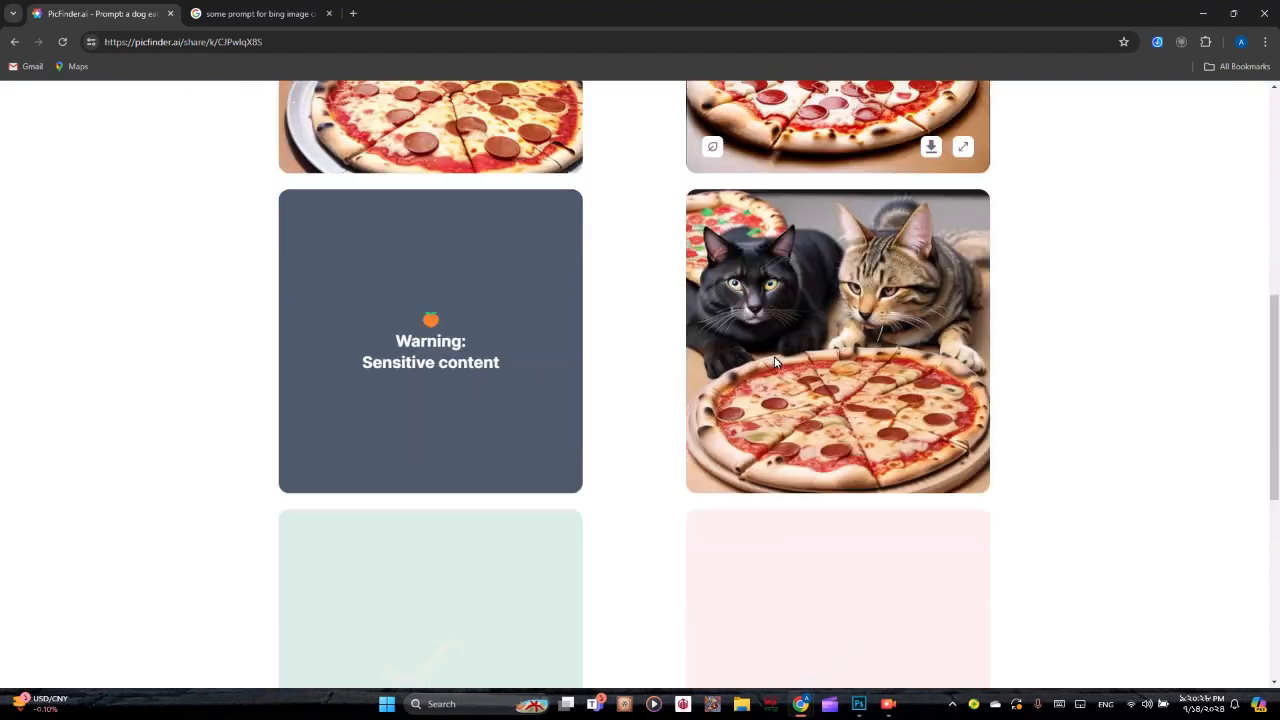
scroll(773, 362, "up", 10)
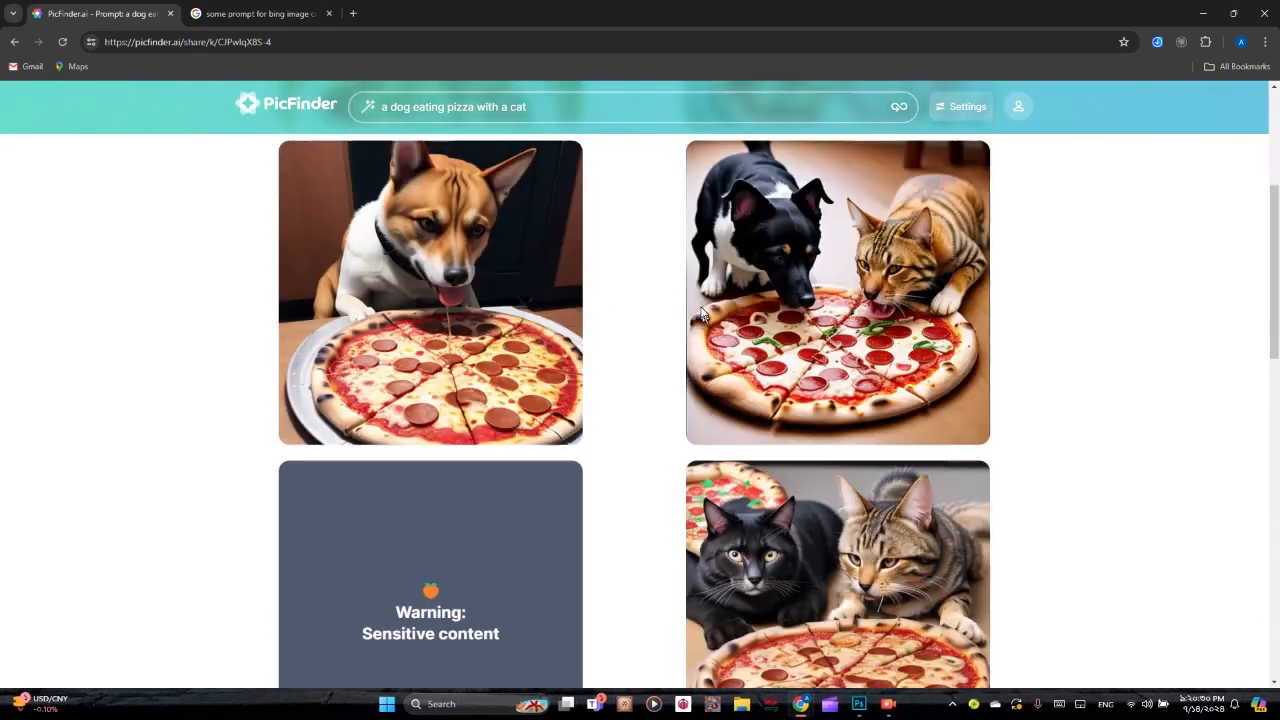
scroll(722, 323, "up", 2)
scroll(785, 313, "down", 9)
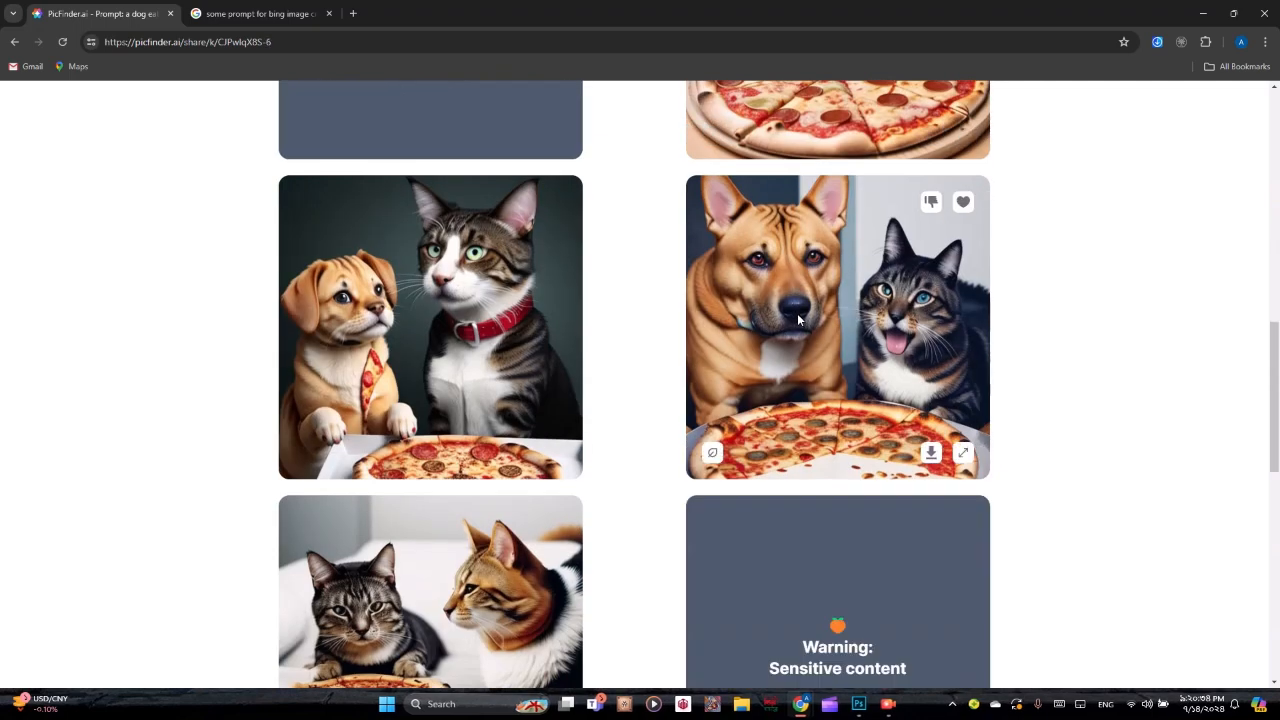
scroll(789, 335, "down", 5)
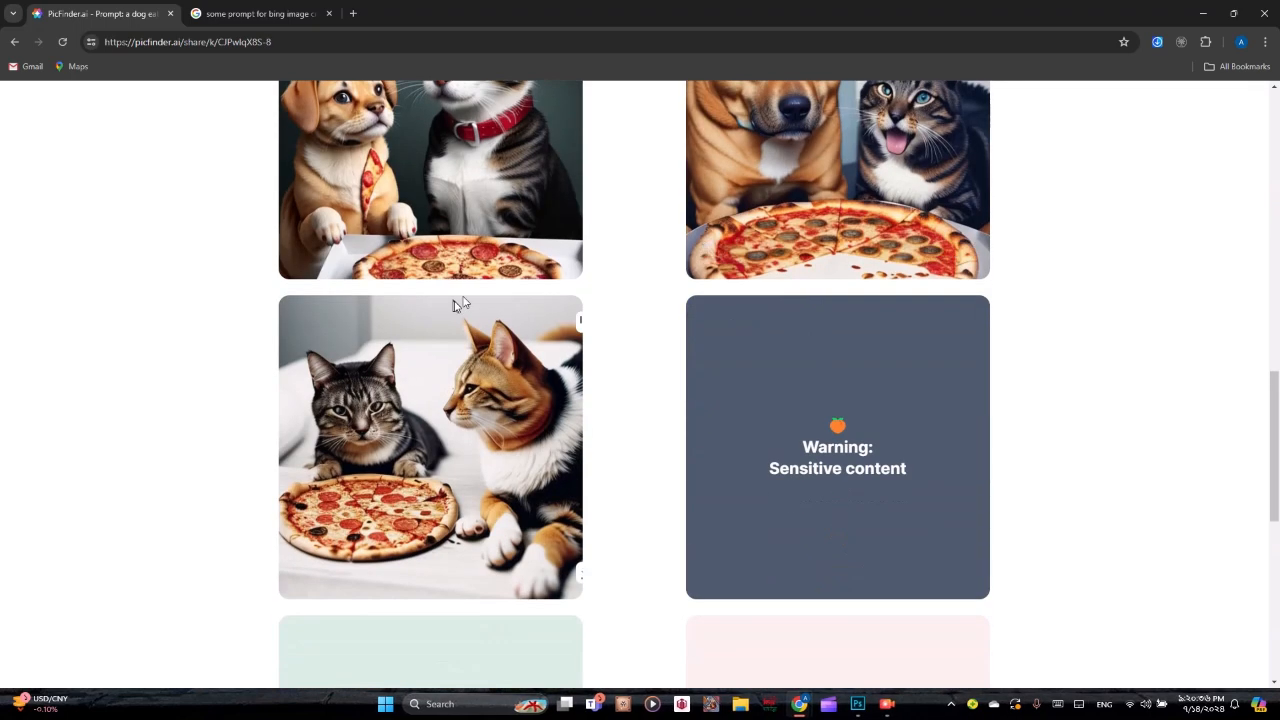
scroll(466, 393, "up", 2)
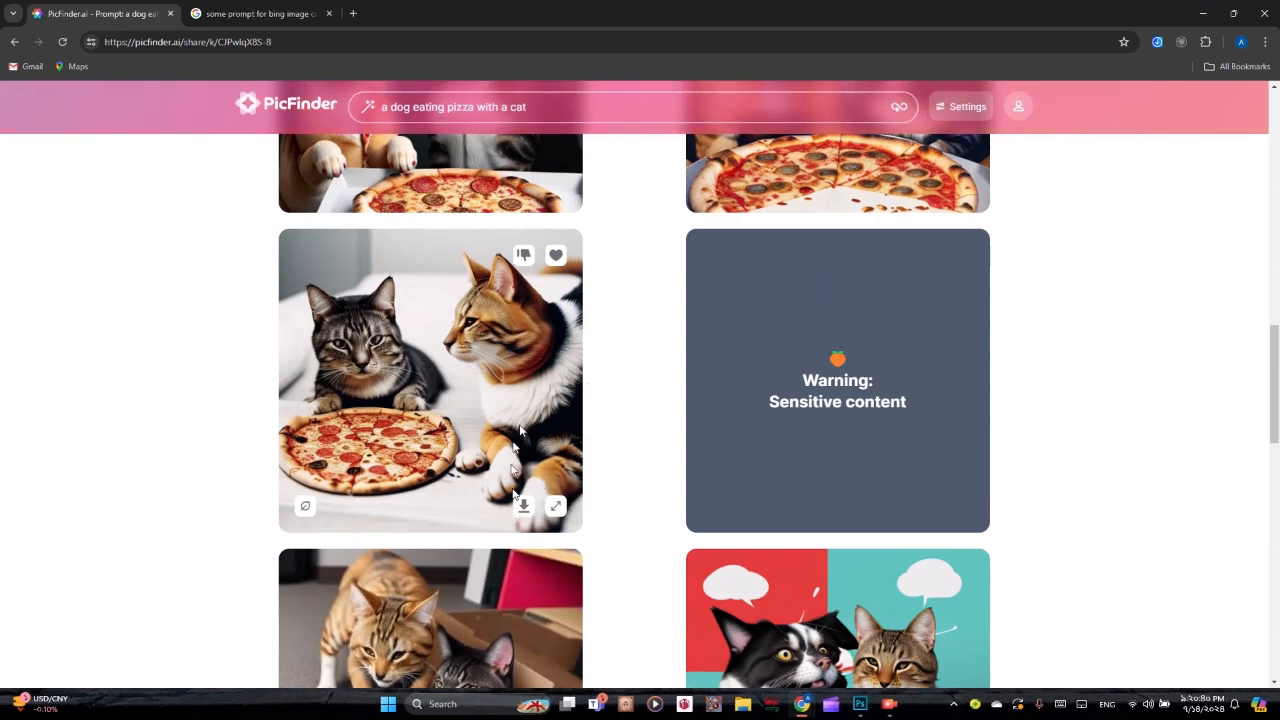
scroll(552, 411, "up", 2)
scroll(555, 385, "down", 8)
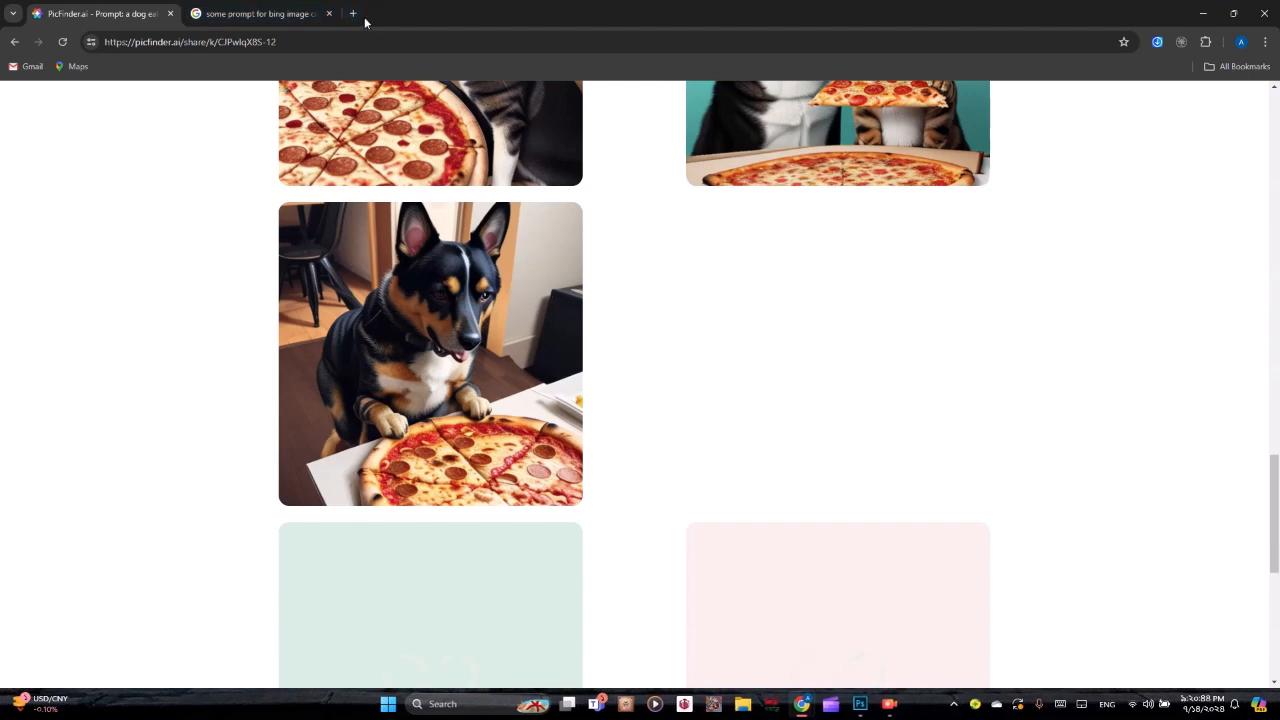
mouse_move(398, 127)
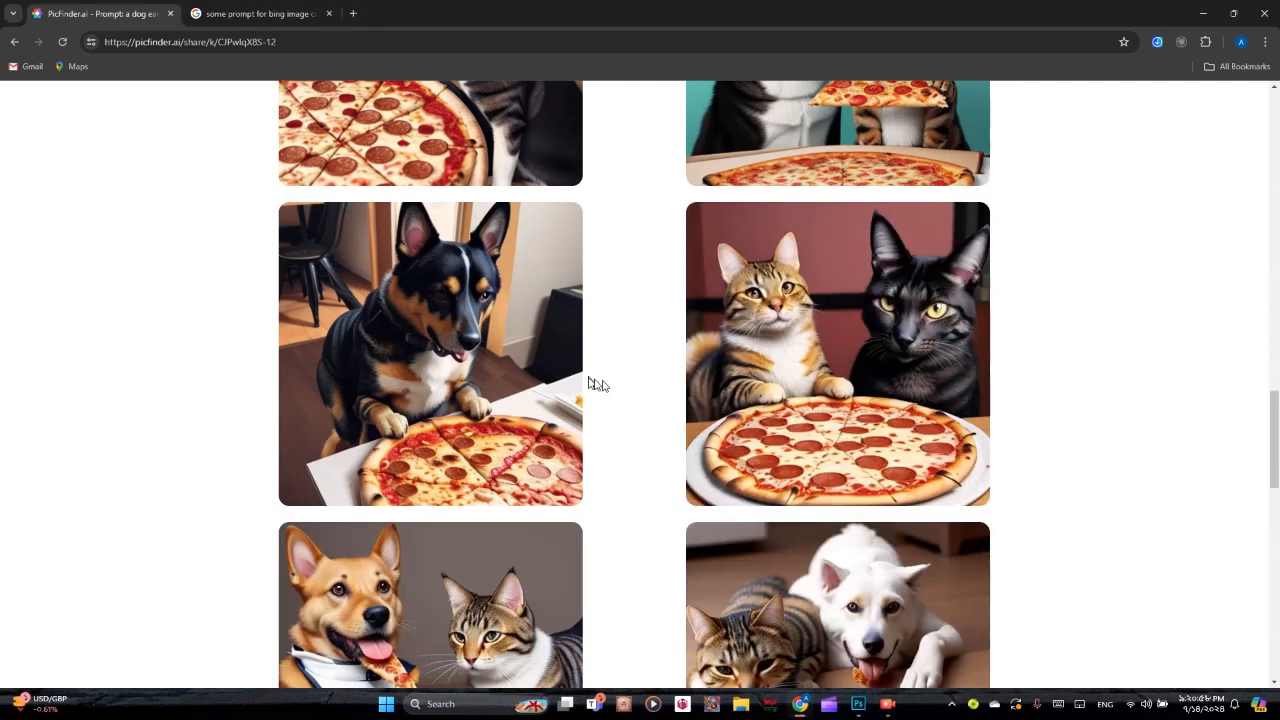
mouse_move(565, 380)
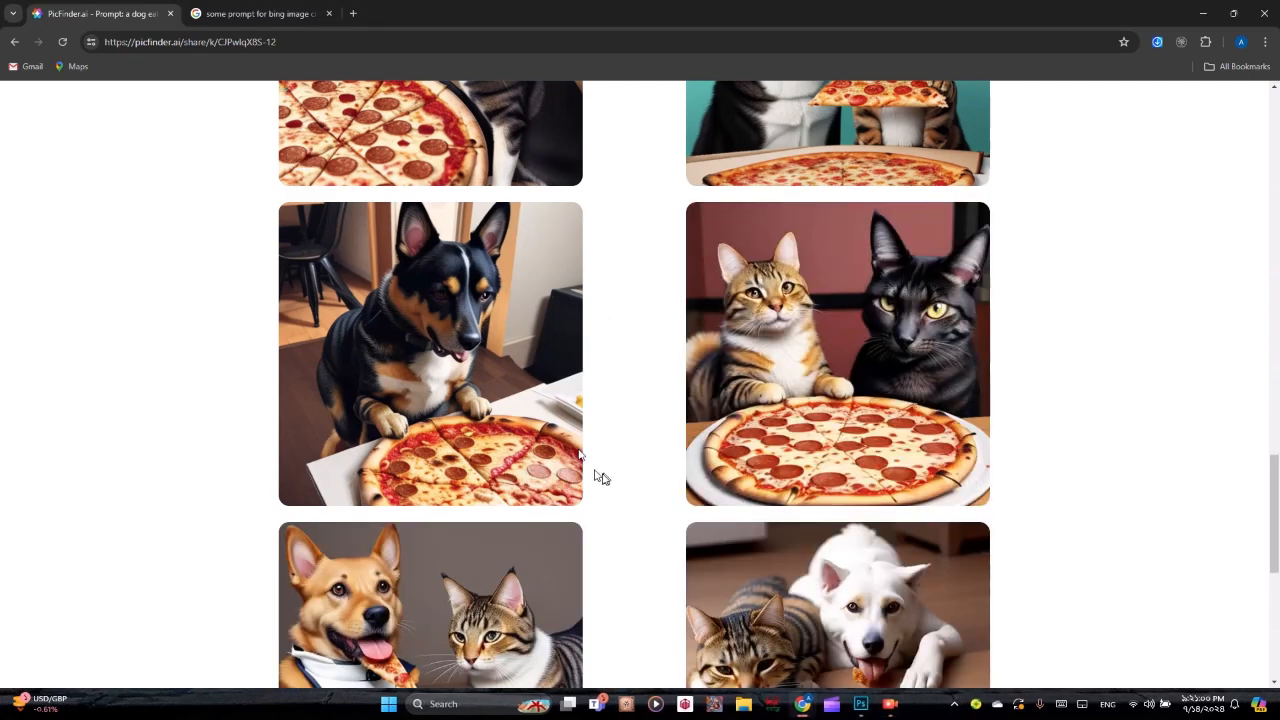
scroll(660, 479, "down", 8)
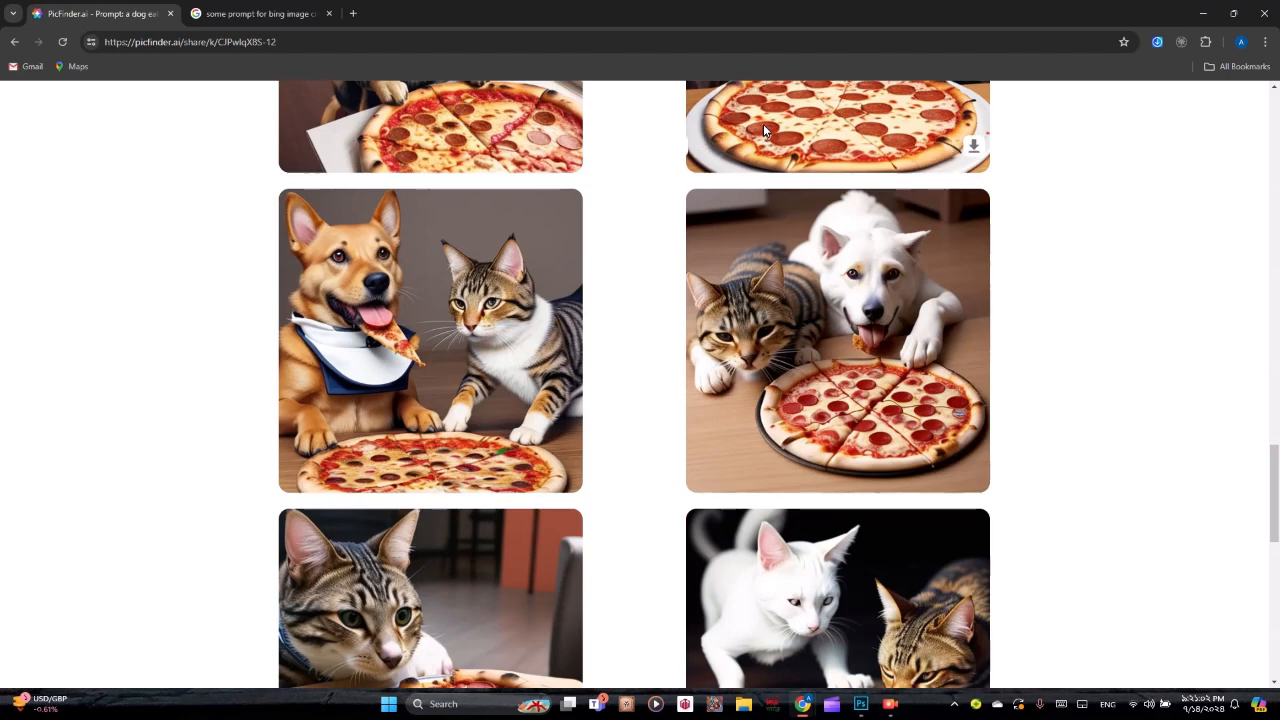
scroll(735, 122, "up", 11)
scroll(735, 122, "up", 10)
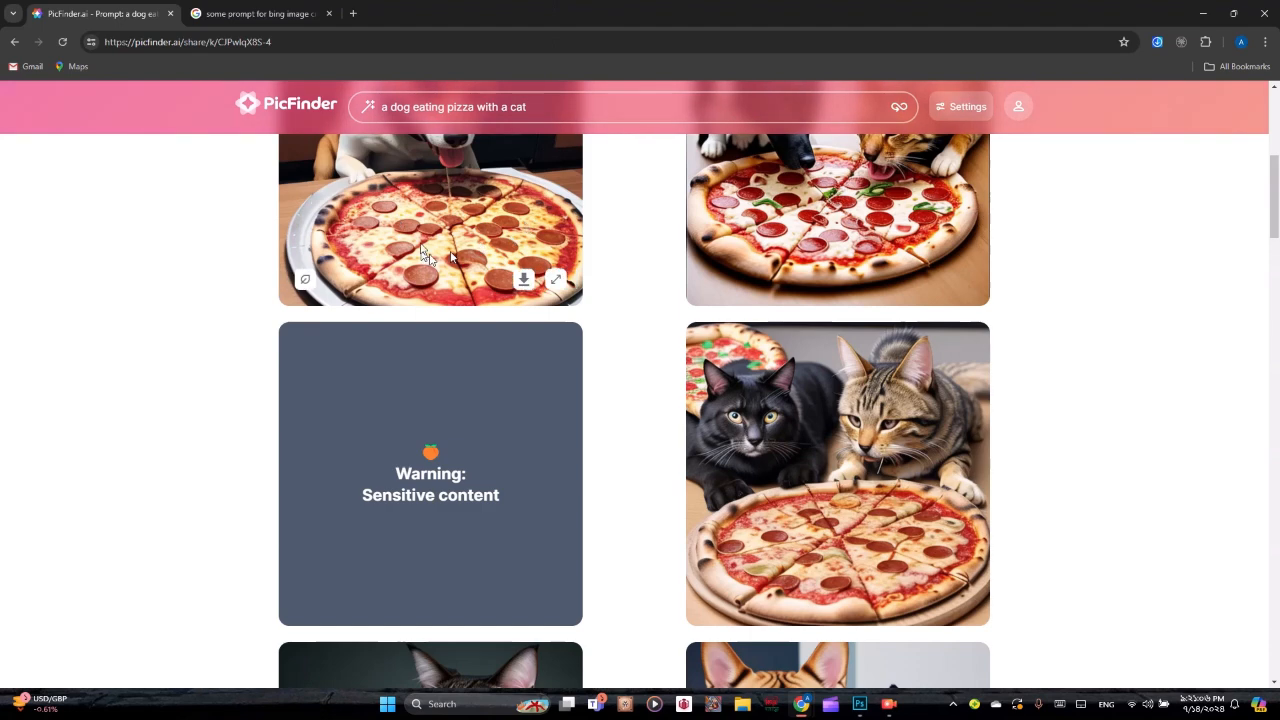
scroll(598, 226, "up", 2)
scroll(600, 226, "up", 1)
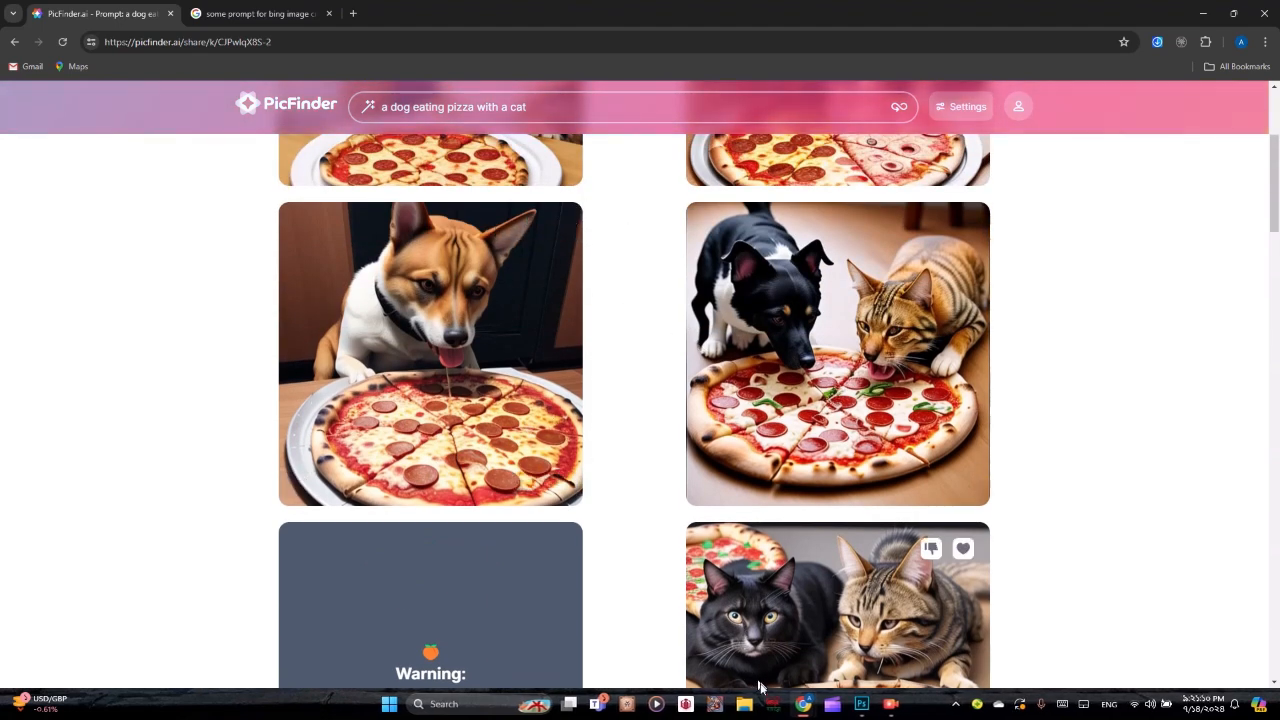
- Switch back to the Photoshop window showing the neon car "TEXT to IMAGE" artwork
mouse_move(852, 710)
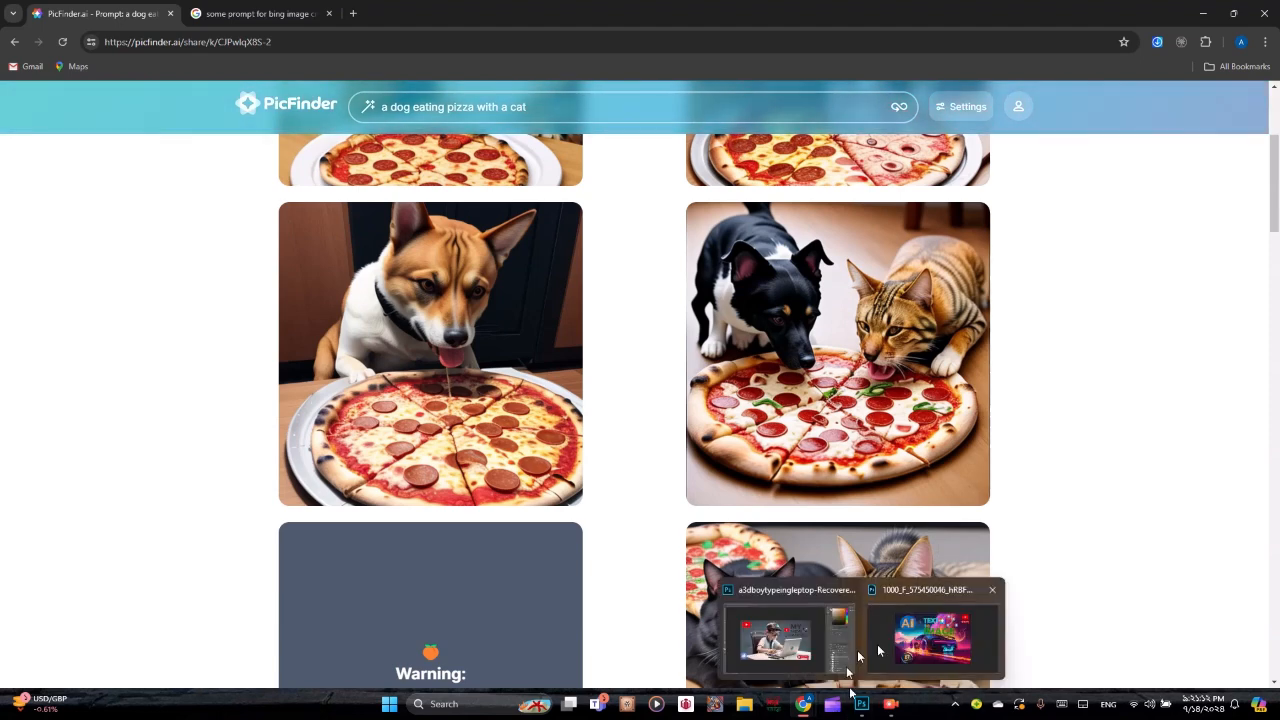
left_click(932, 650)
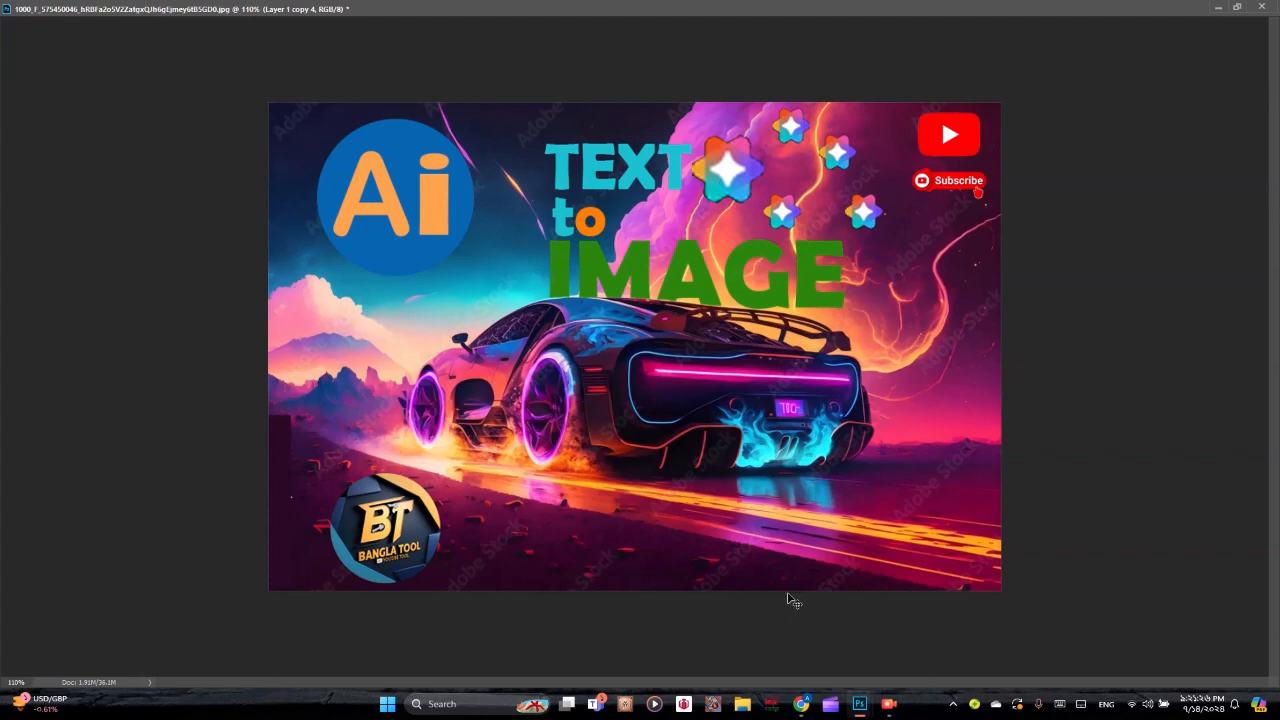
mouse_move(888, 703)
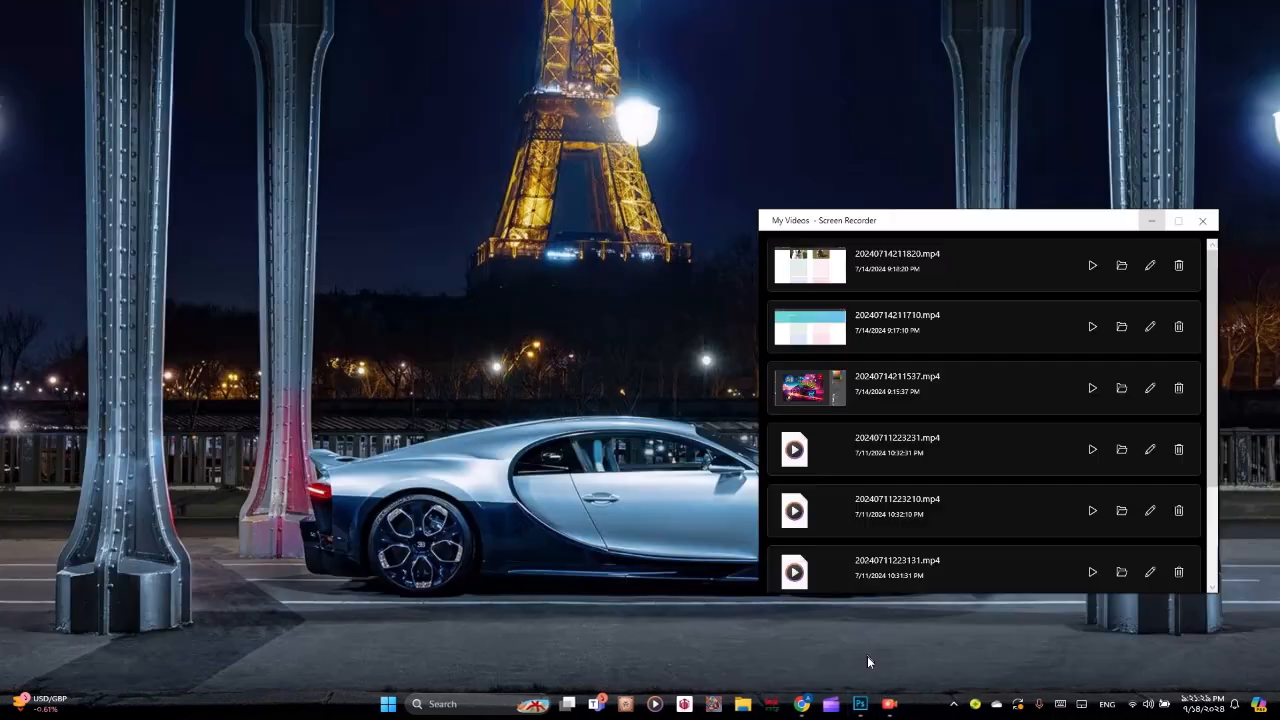
left_click(868, 652)
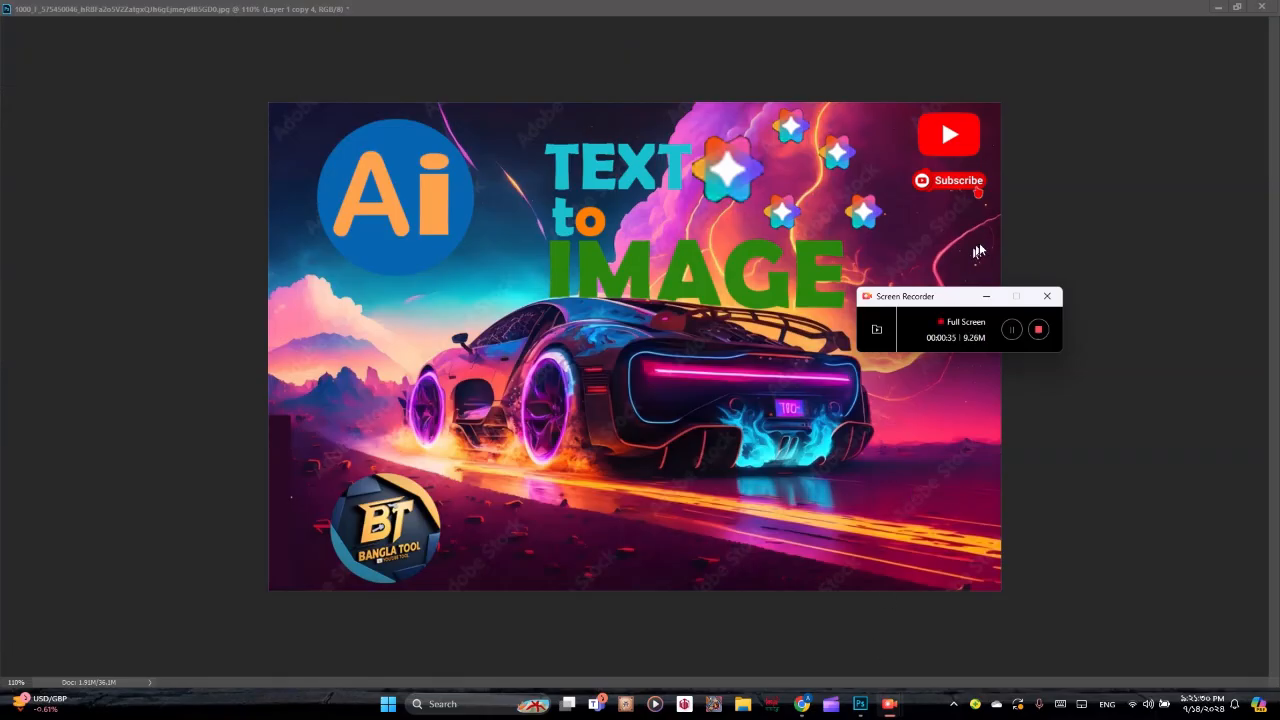